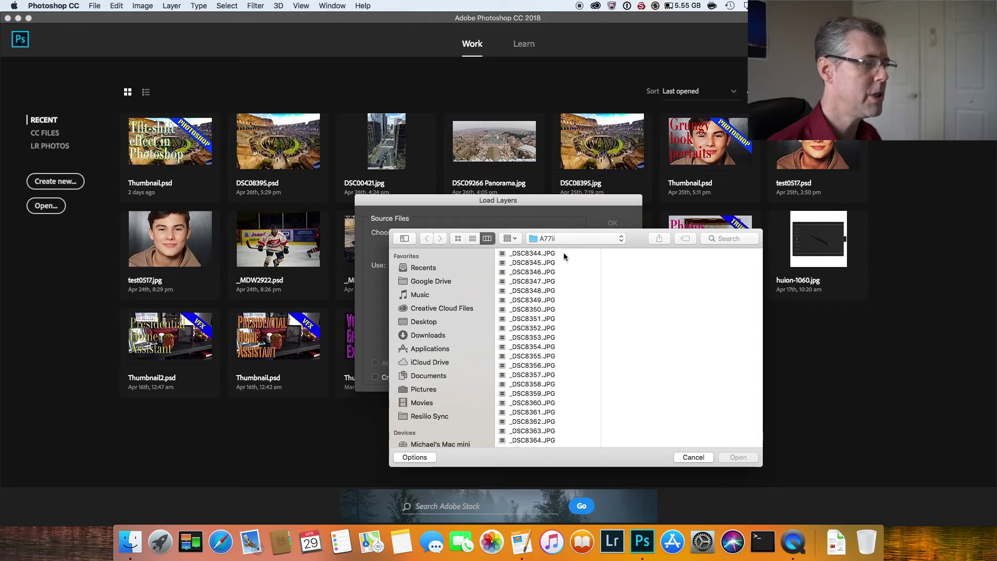
Load the files _DSC8344.JPG through _DSC8364.JPG from the A77ii folder as a stack of layers, without automatic alignment
click(527, 254)
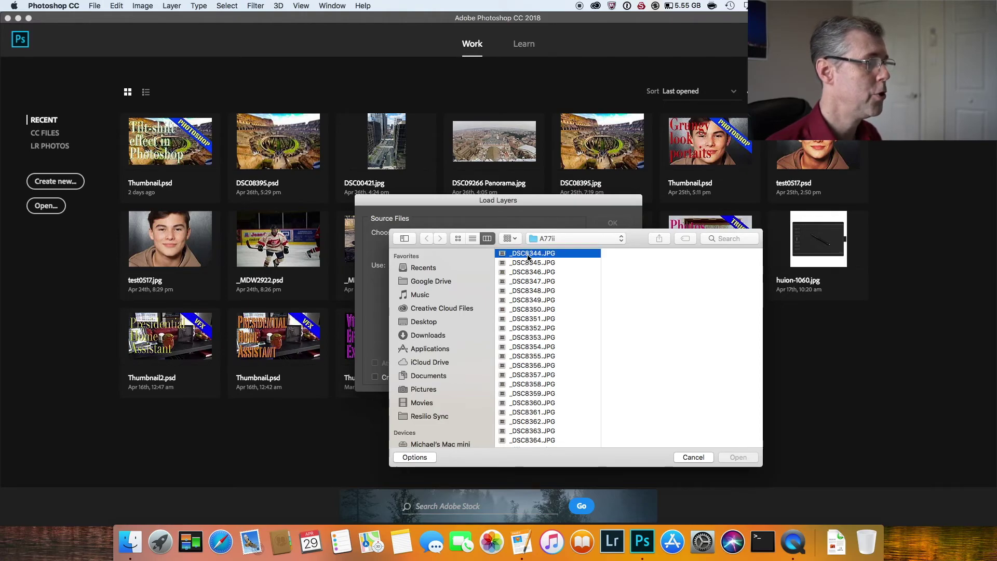
shift+click(524, 441)
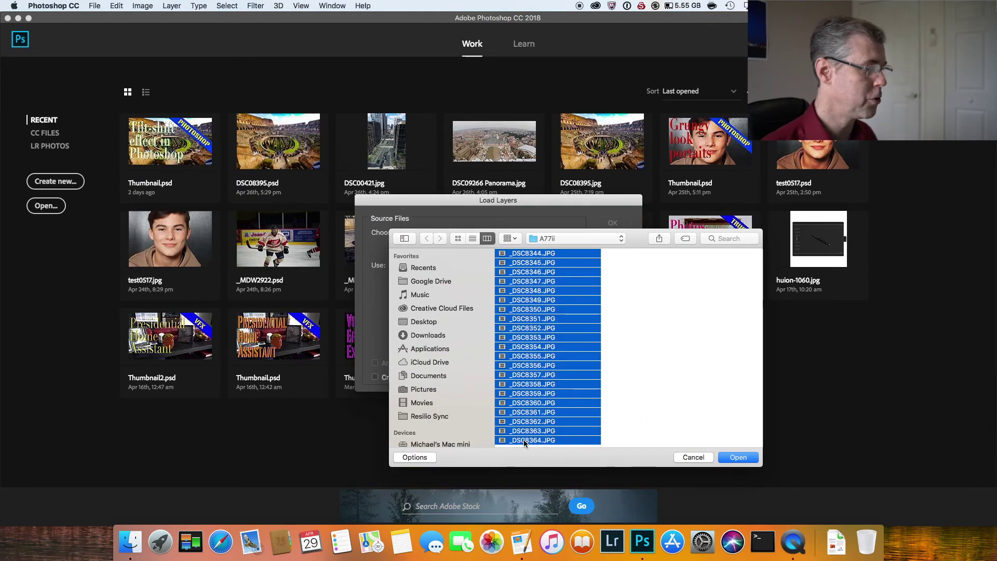
click(742, 458)
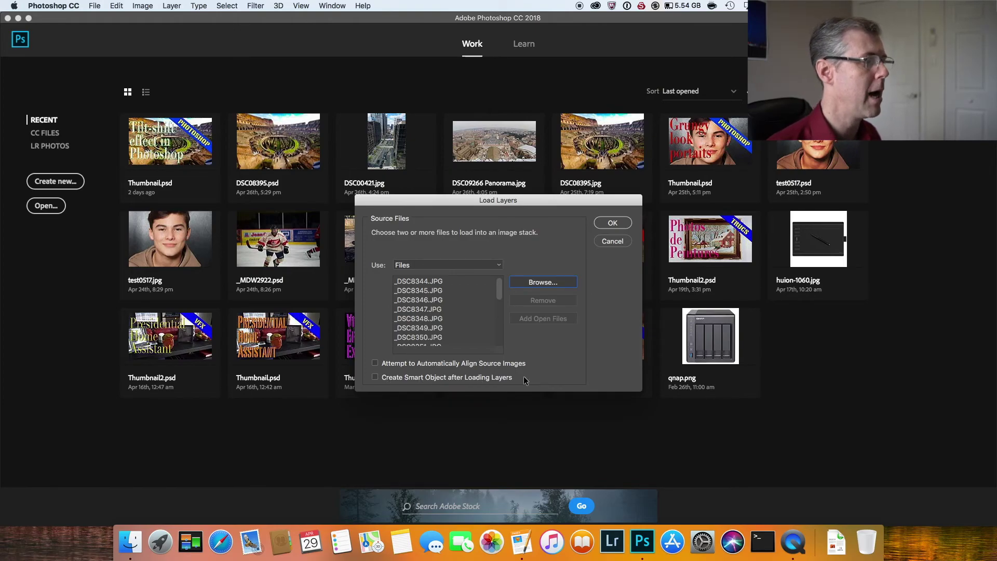
click(614, 226)
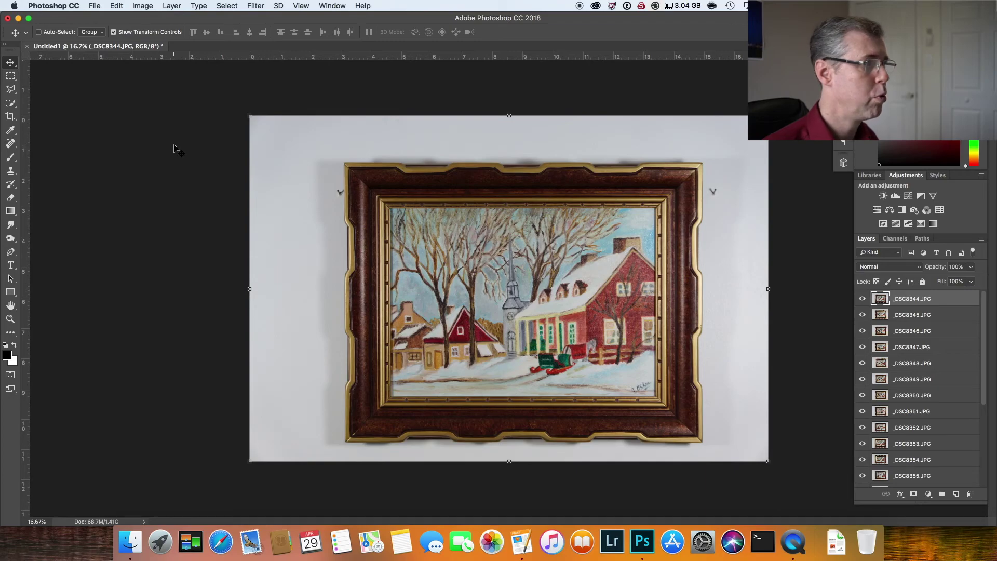
Resize the image to 200 percent in width and height, resampling with Nearest Neighbor (hard edges)
click(142, 6)
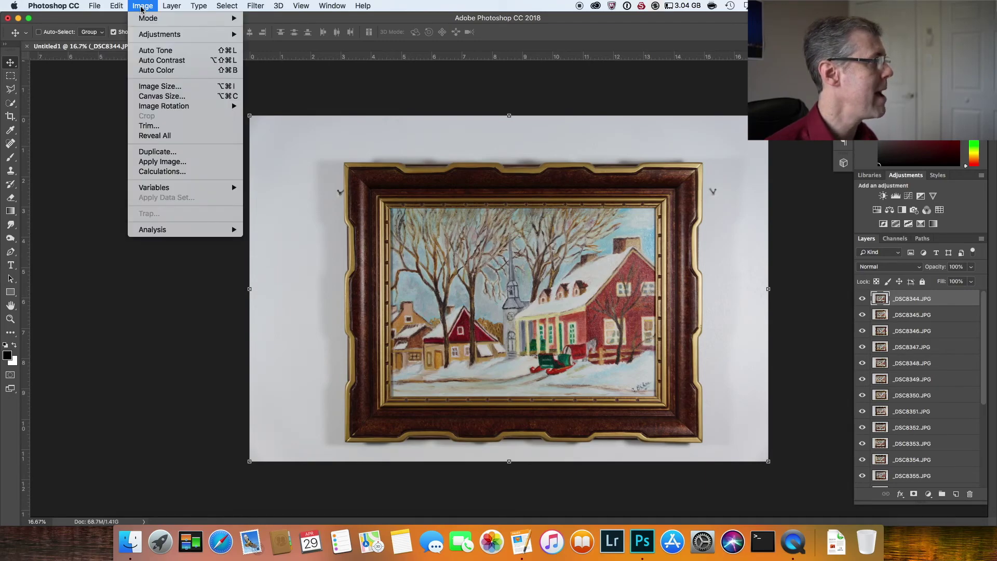
click(160, 86)
click(651, 234)
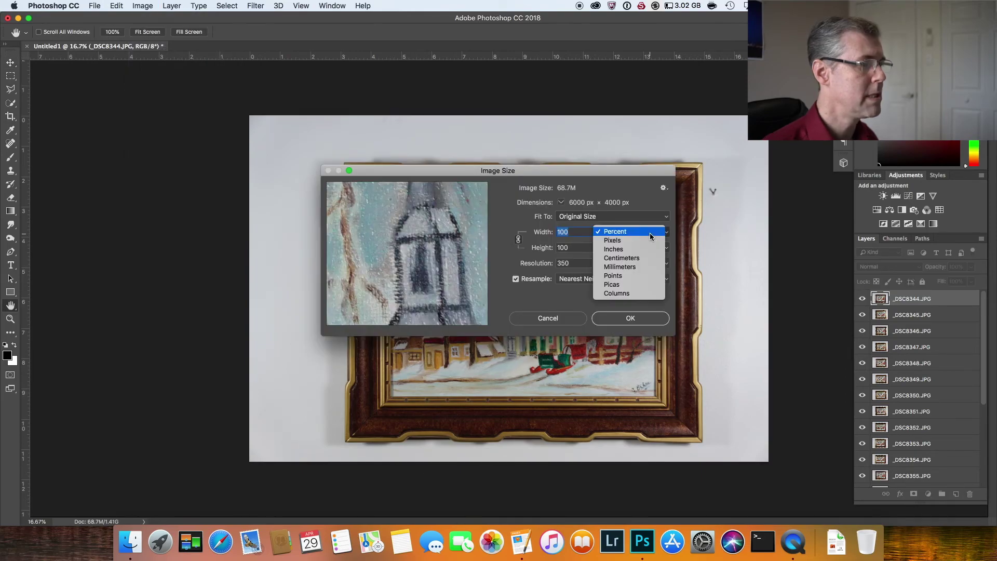
click(618, 235)
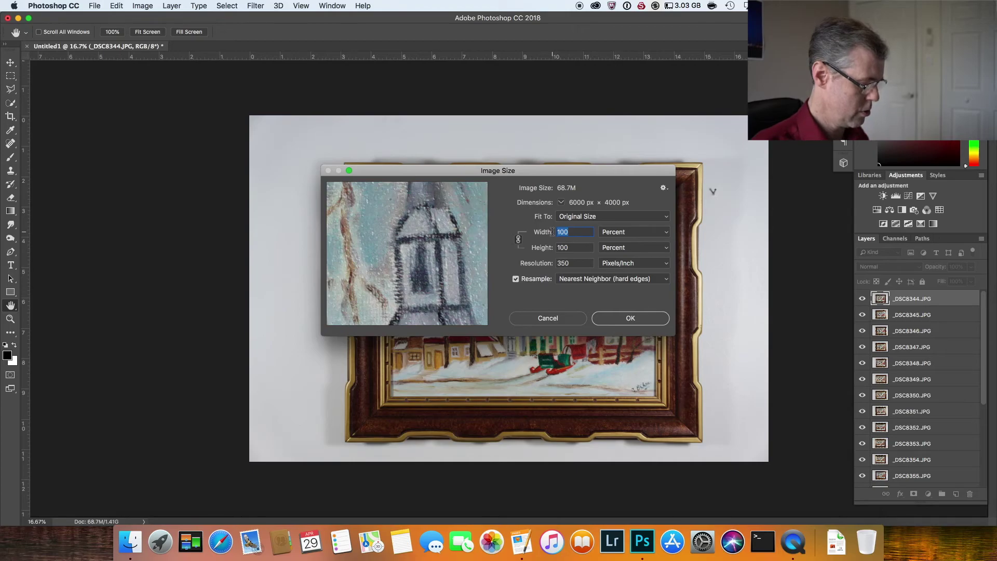
text(200)
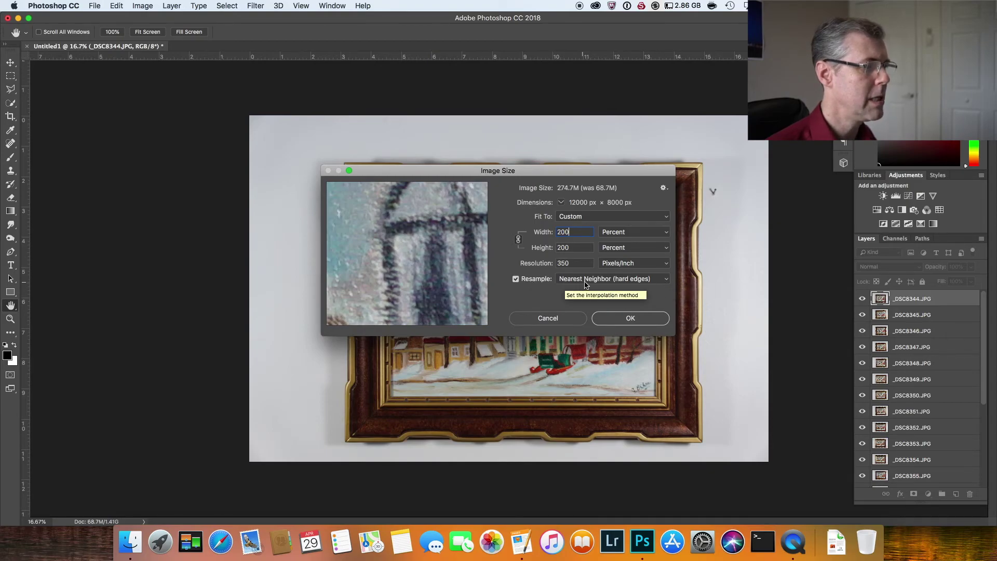
click(668, 280)
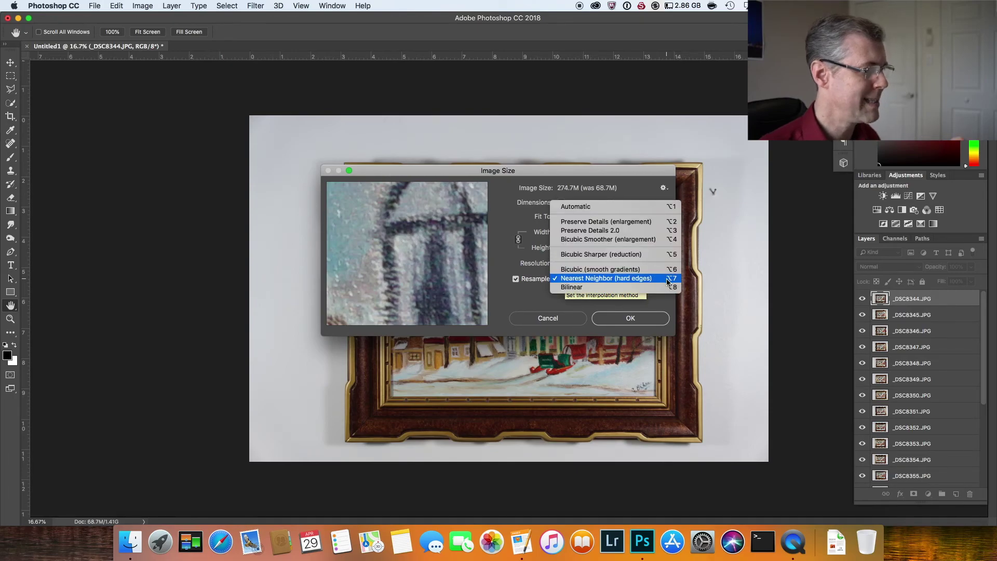
click(668, 281)
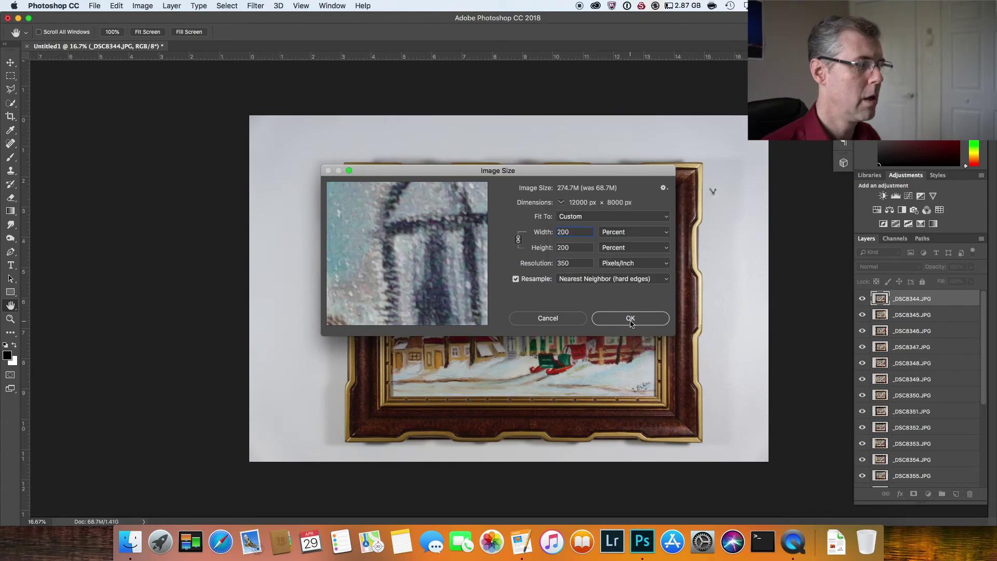
click(631, 319)
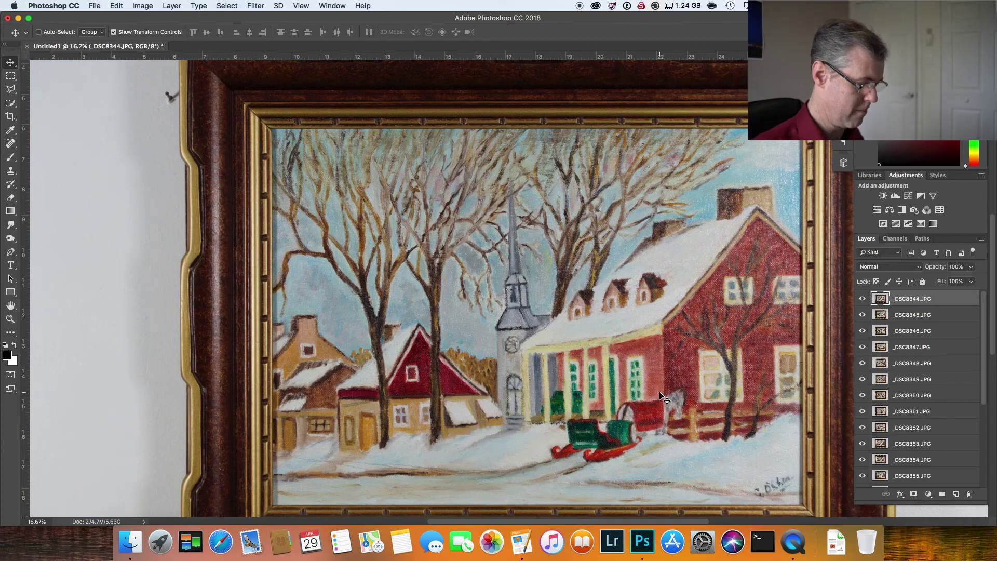
Hide the layers _DSC8344.JPG through _DSC8351.JPG one by one and show them again to compare the frame's position between shots
key(super+minus)
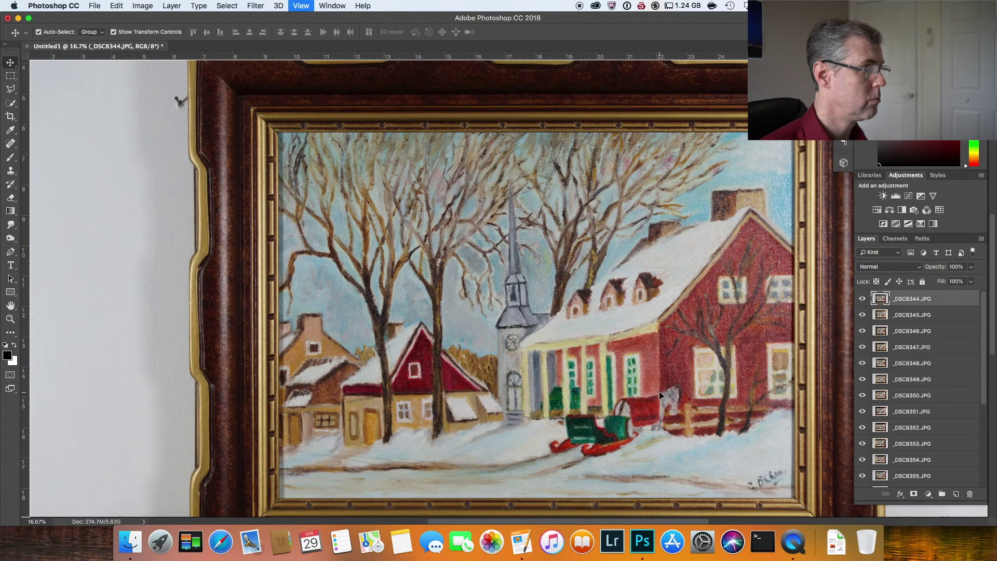
key(super+minus)
key(super+minus)
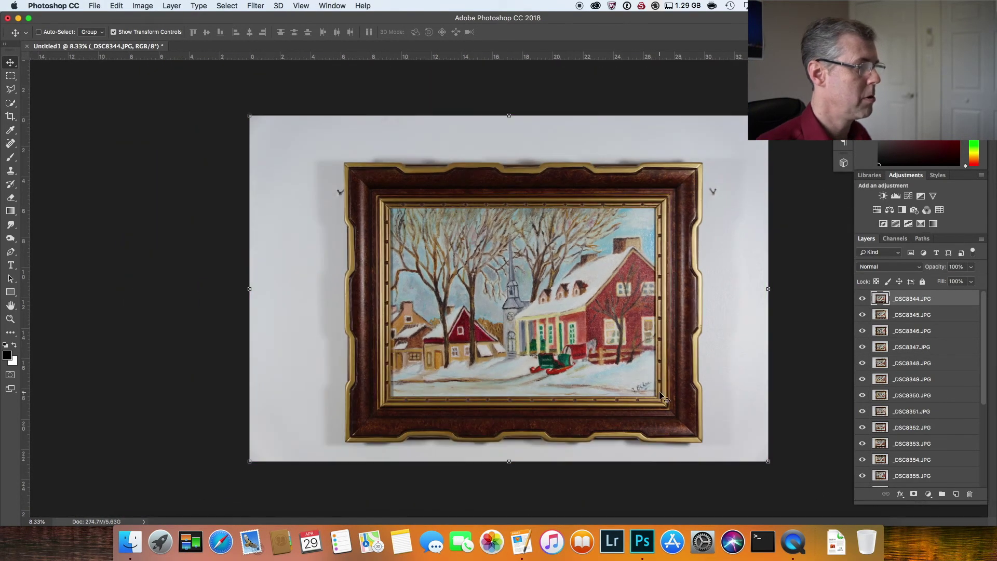
click(862, 299)
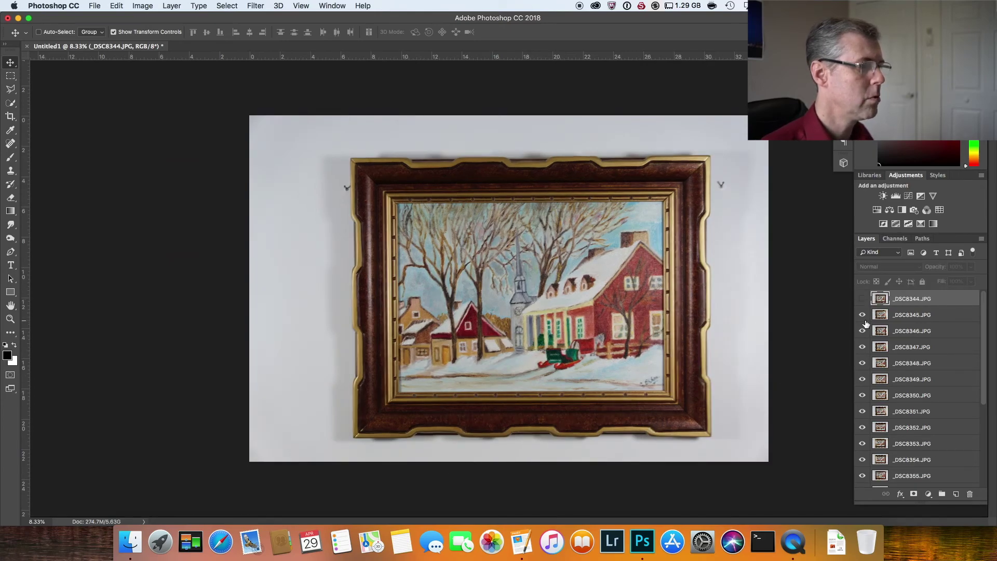
click(861, 316)
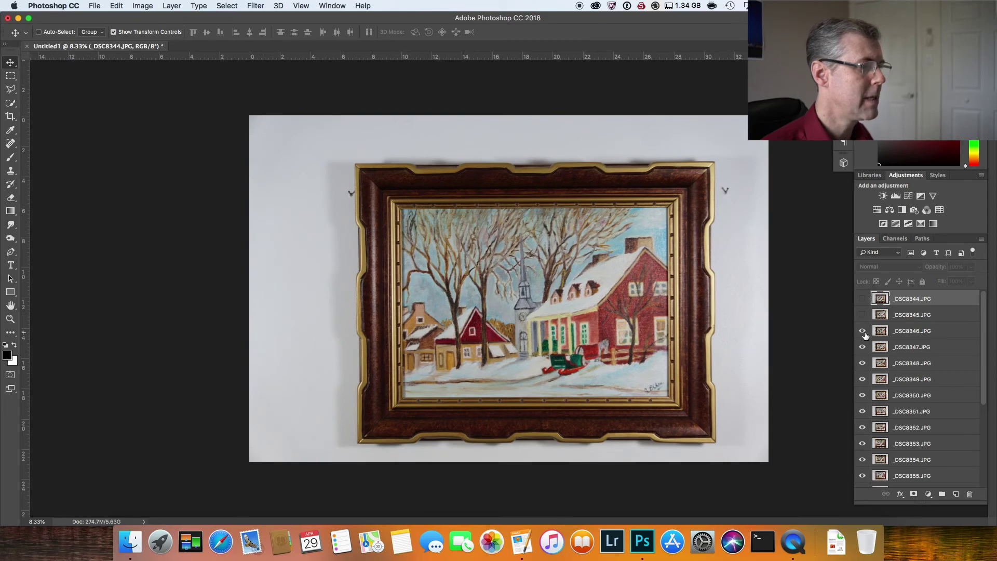
click(864, 332)
click(862, 347)
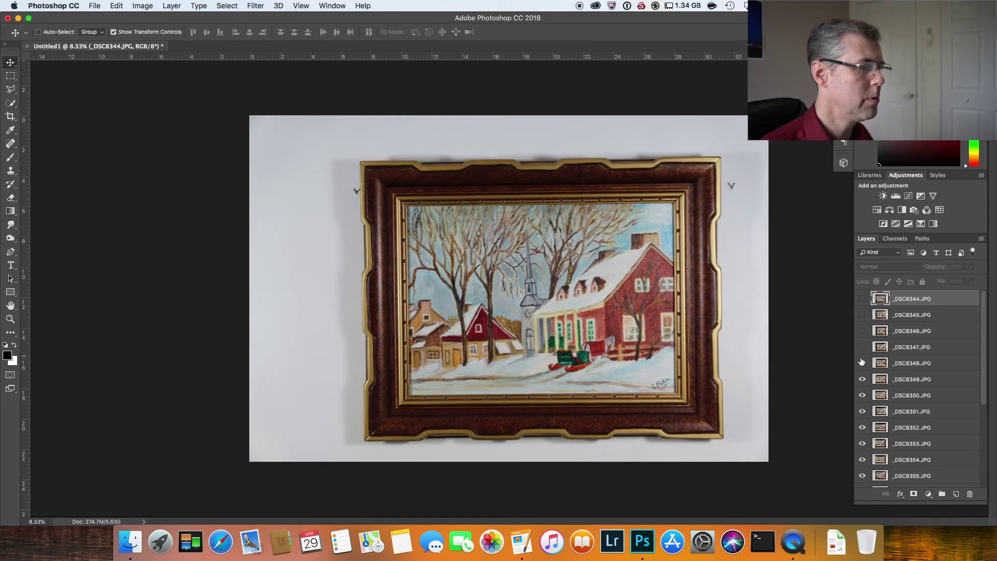
click(862, 363)
click(862, 380)
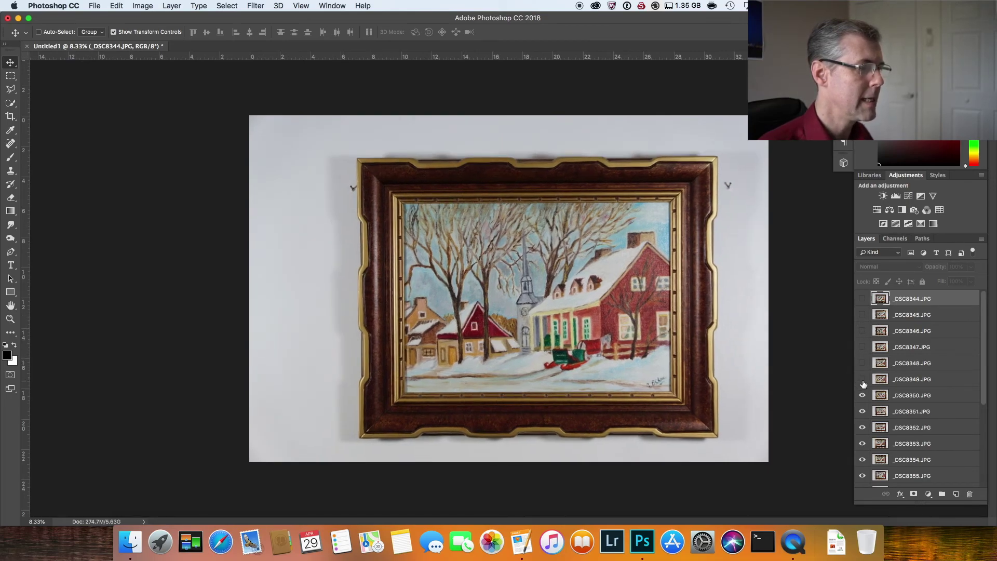
click(862, 396)
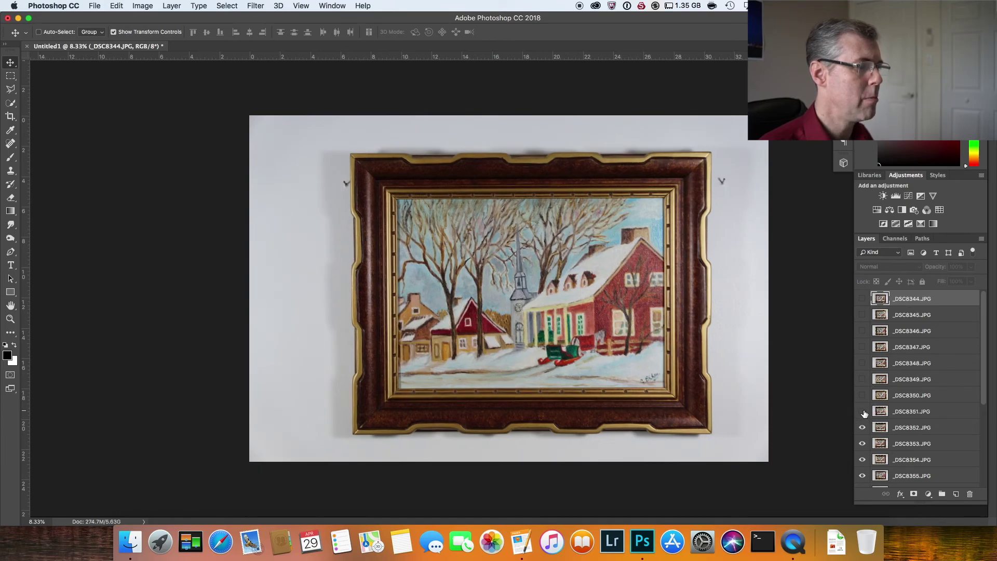
click(863, 412)
click(863, 412)
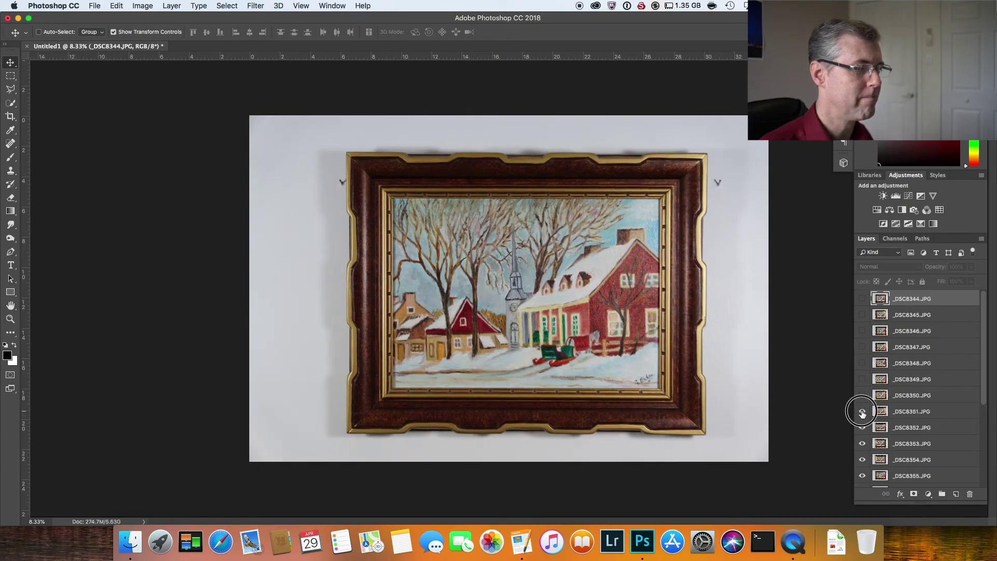
click(863, 396)
click(862, 380)
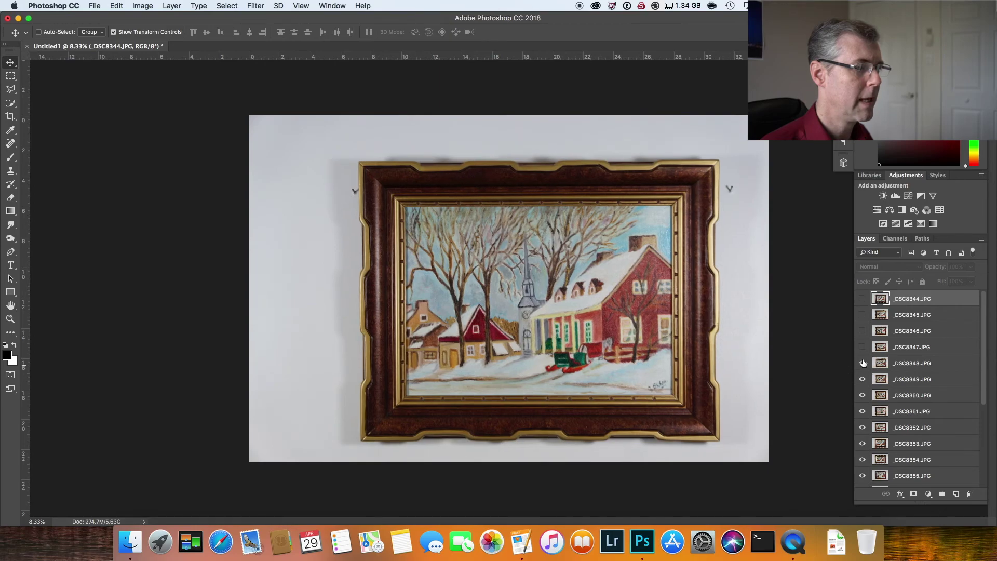
click(862, 363)
click(862, 347)
click(863, 331)
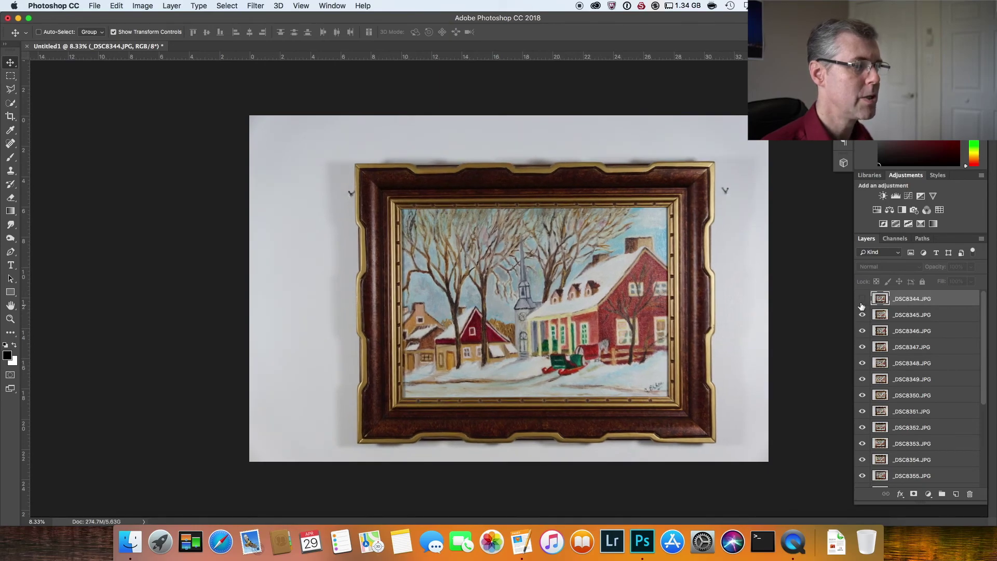
click(863, 314)
click(862, 299)
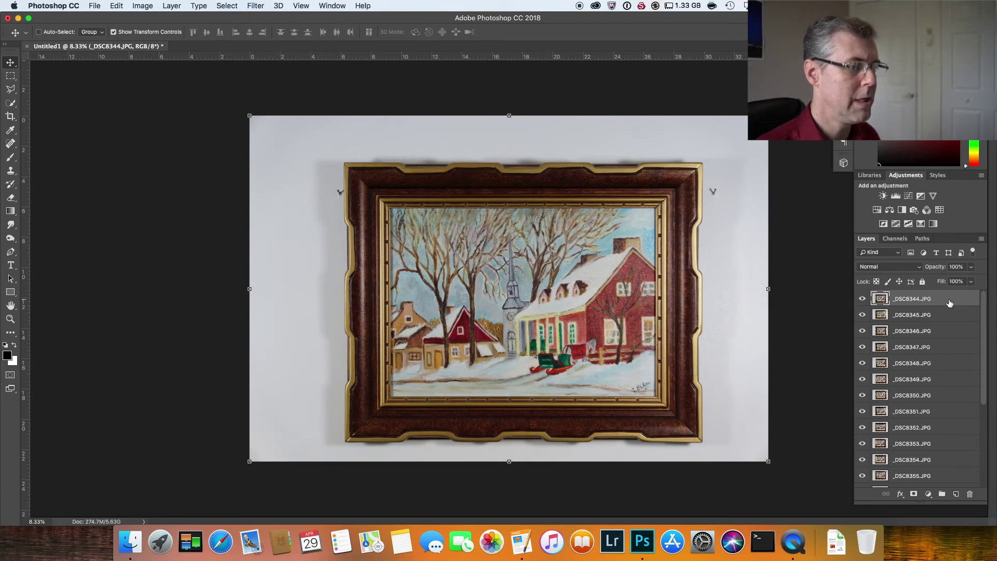
Select all layers from _DSC8344.JPG through _DSC8364.JPG and auto-align them with the Auto projection
scroll(944, 465, down, 5)
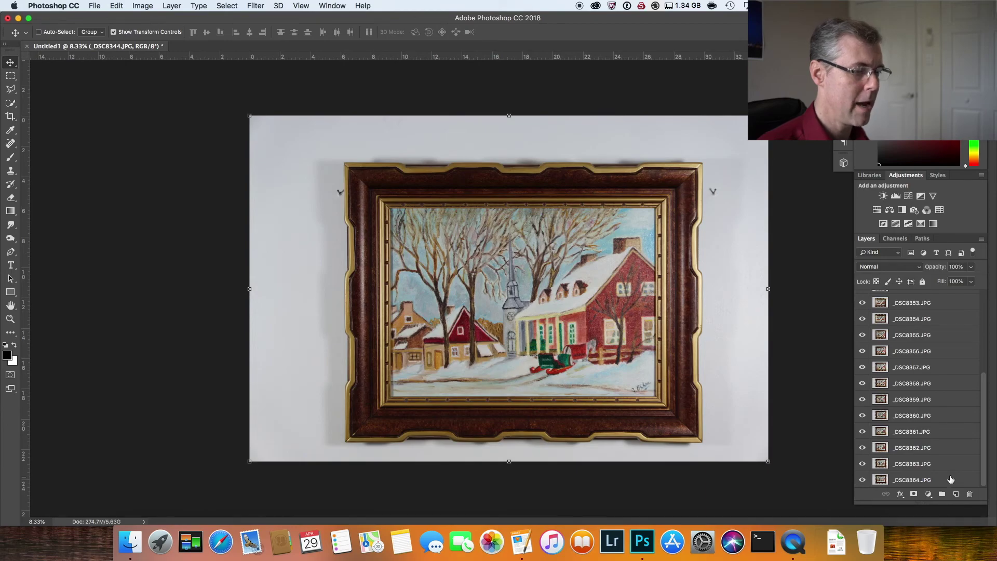
shift+click(948, 481)
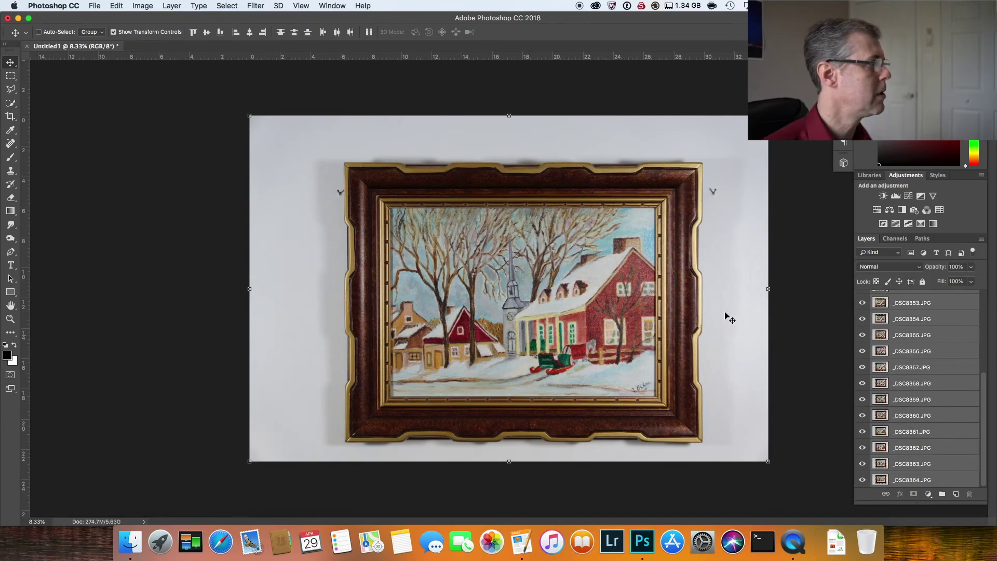
click(116, 6)
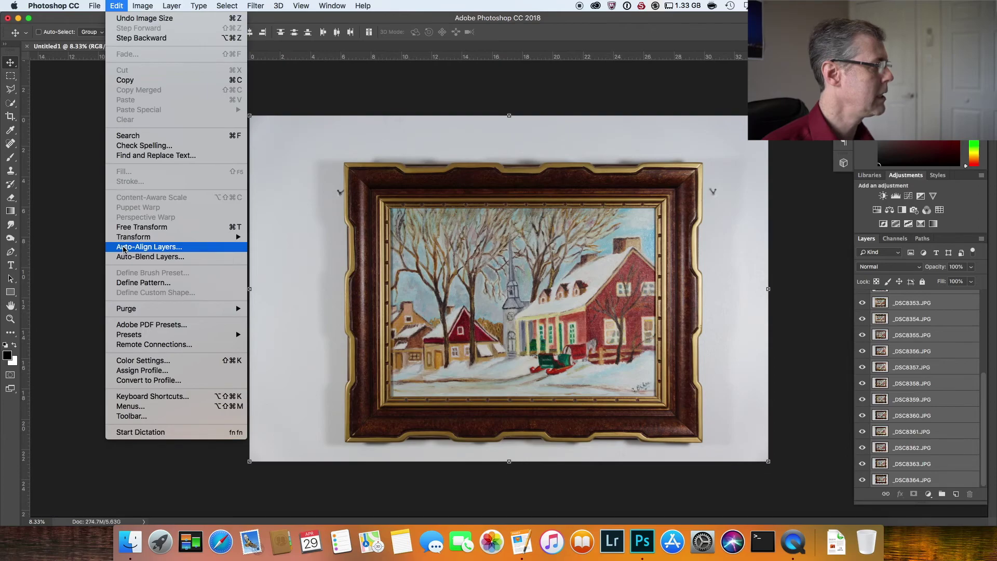
click(123, 248)
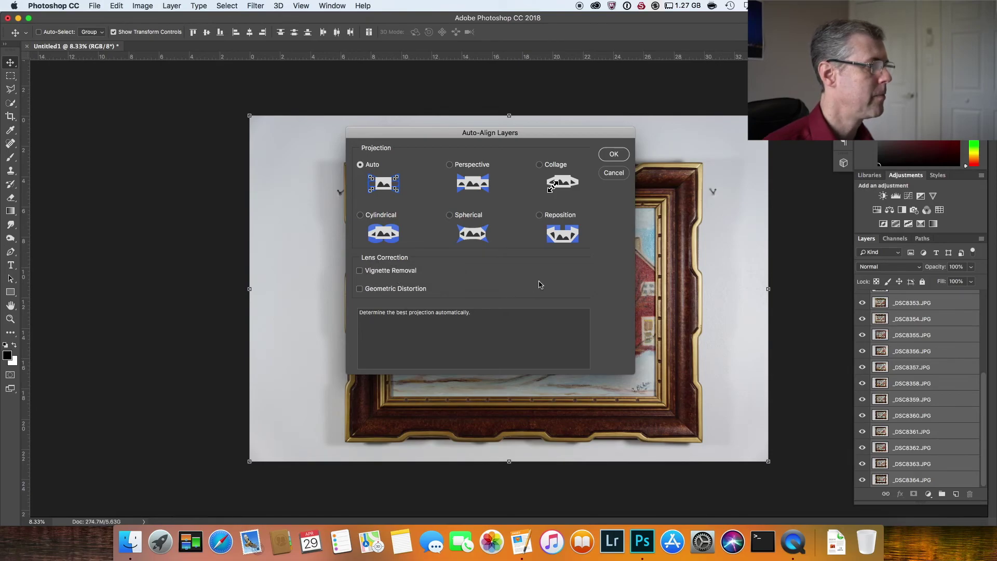
click(613, 155)
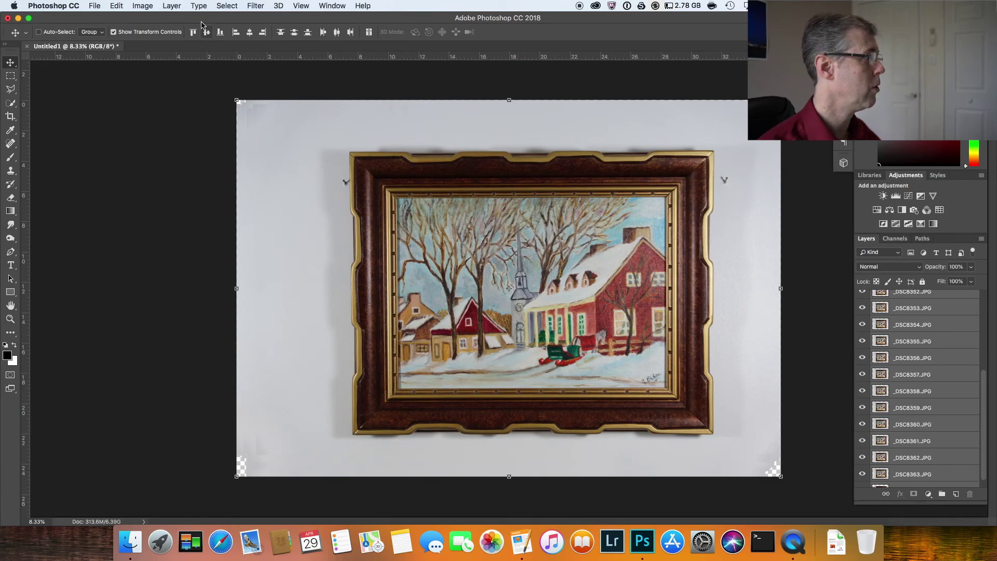
Convert all the selected, aligned layers into a single smart object
click(172, 6)
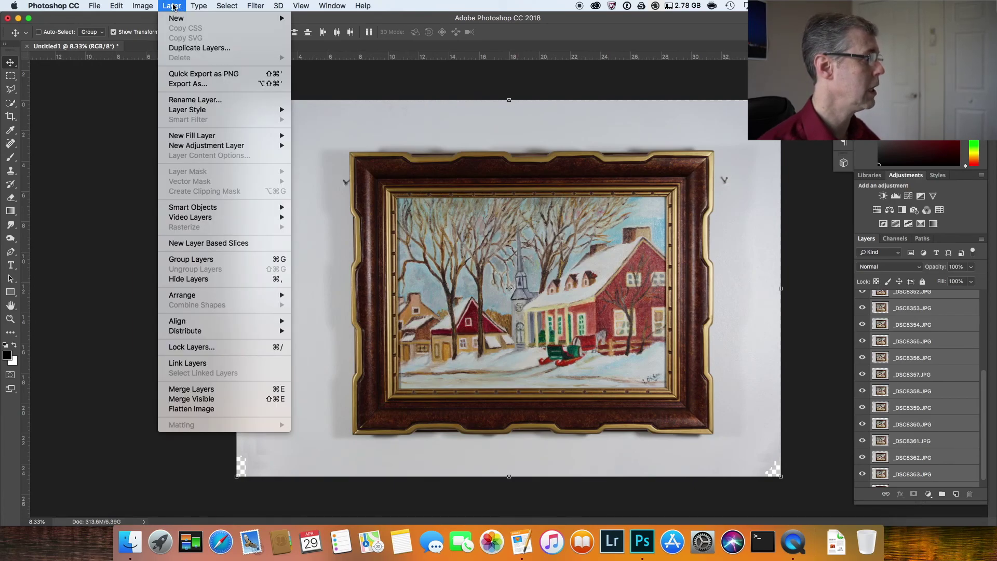
mouse_move(177, 209)
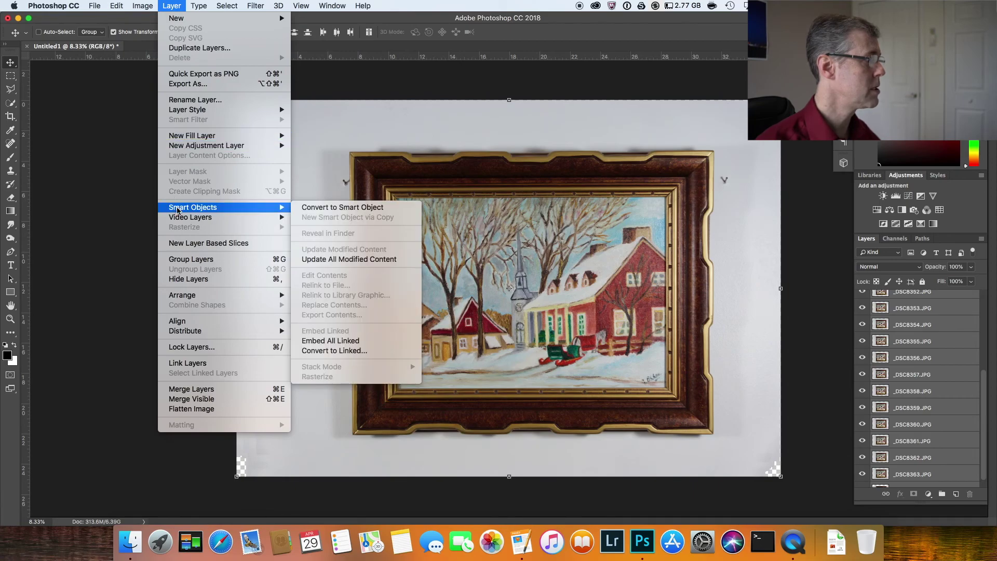
click(324, 209)
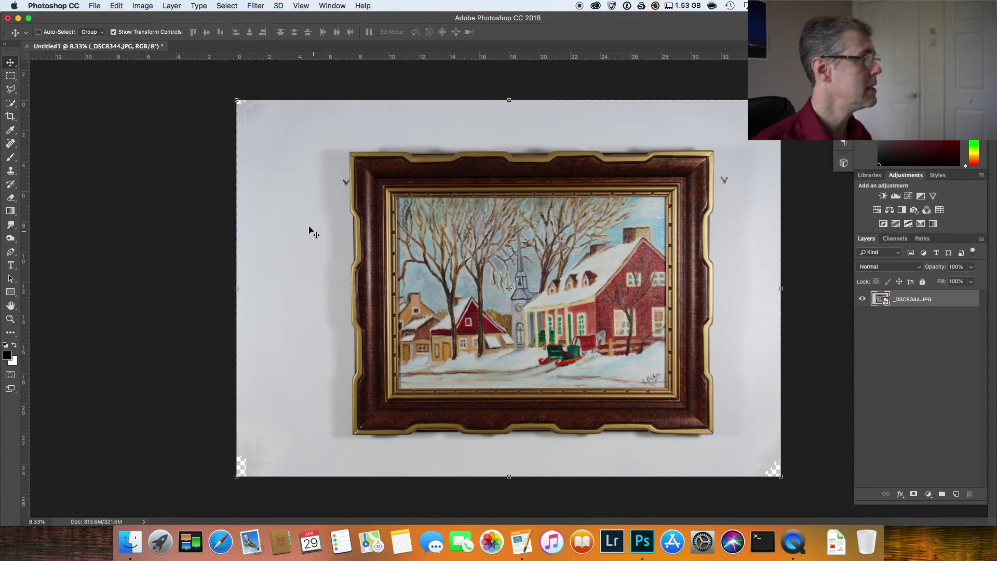
Set the smart object's stack mode to Mean to average the stacked photos
click(175, 7)
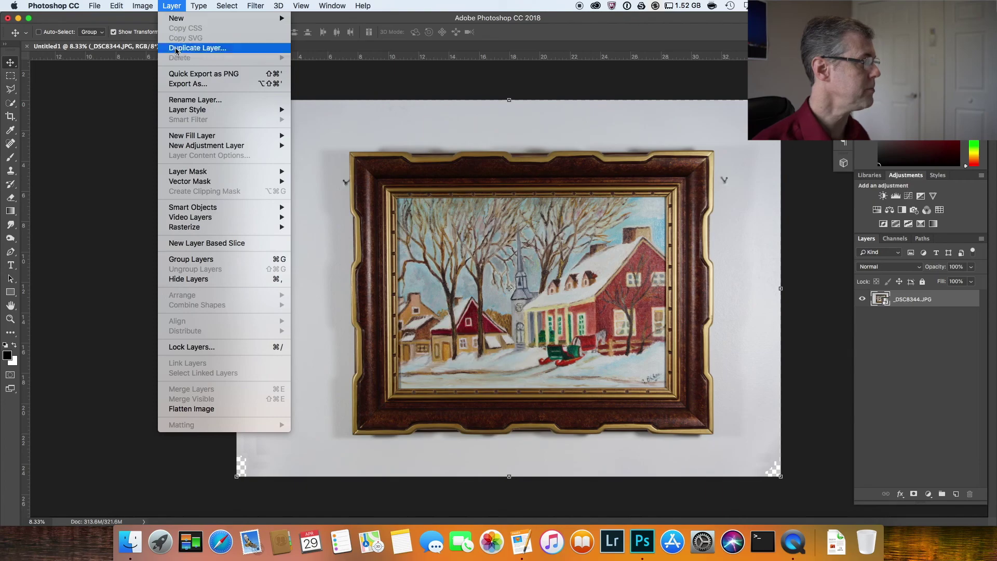
mouse_move(189, 209)
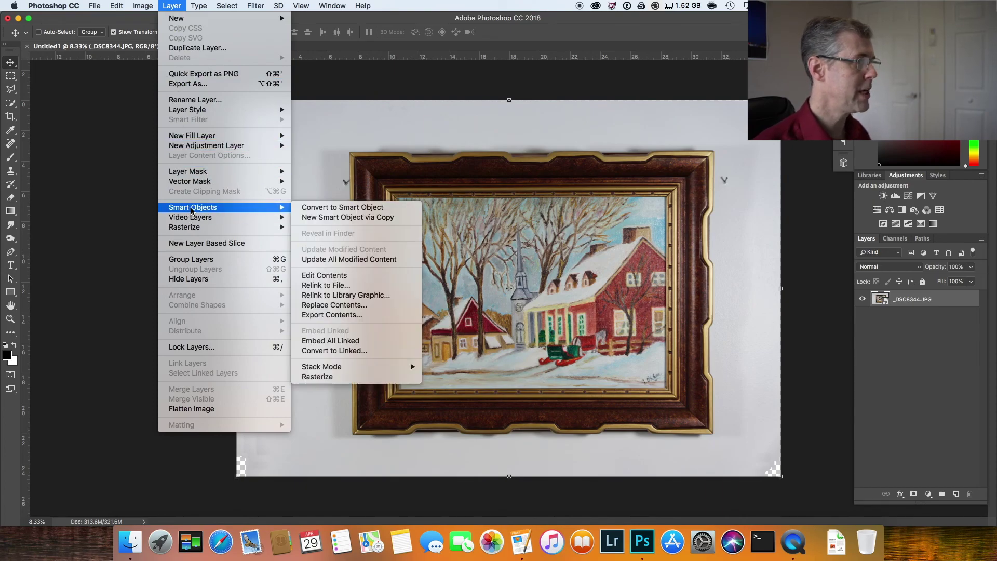
mouse_move(337, 371)
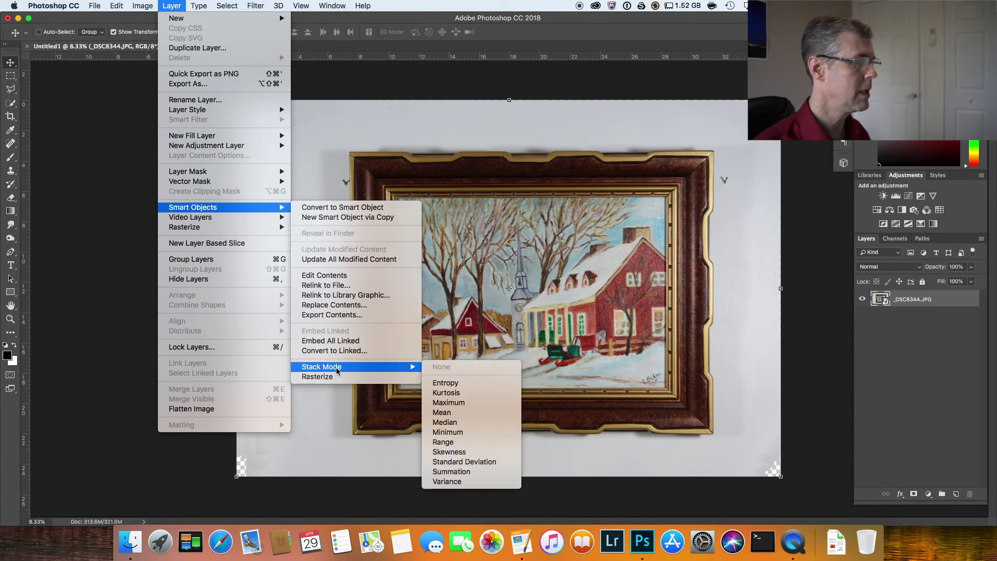
click(463, 413)
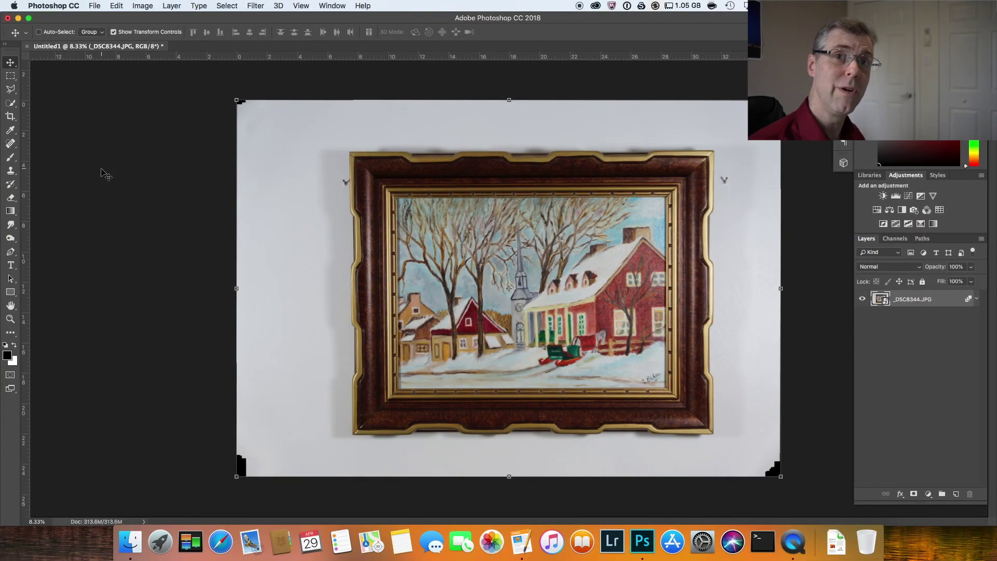
Crop the averaged image to a narrow white margin around the painting's frame, using the W x H x Resolution crop option with empty size values
click(10, 117)
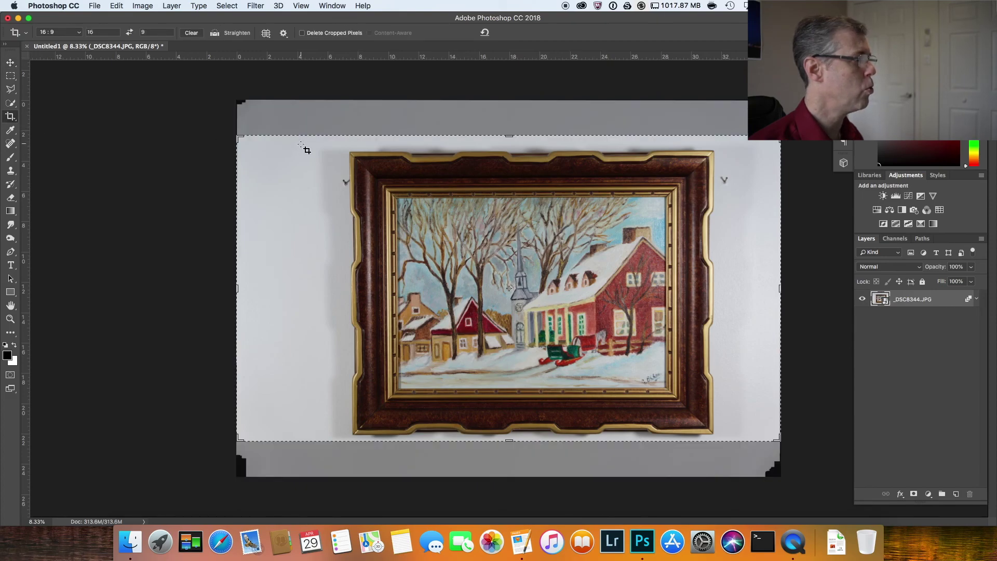
click(78, 33)
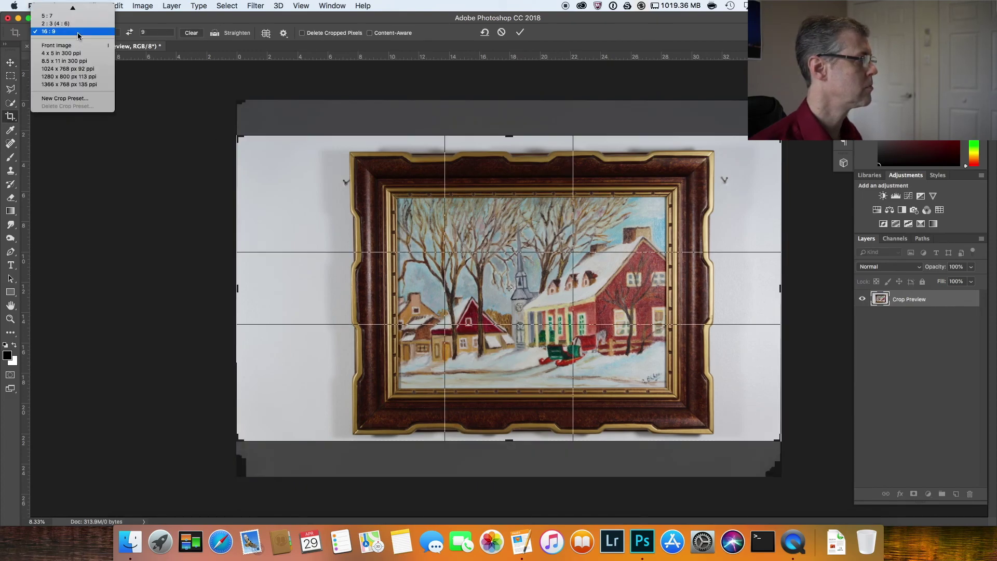
scroll(75, 26, up, 3)
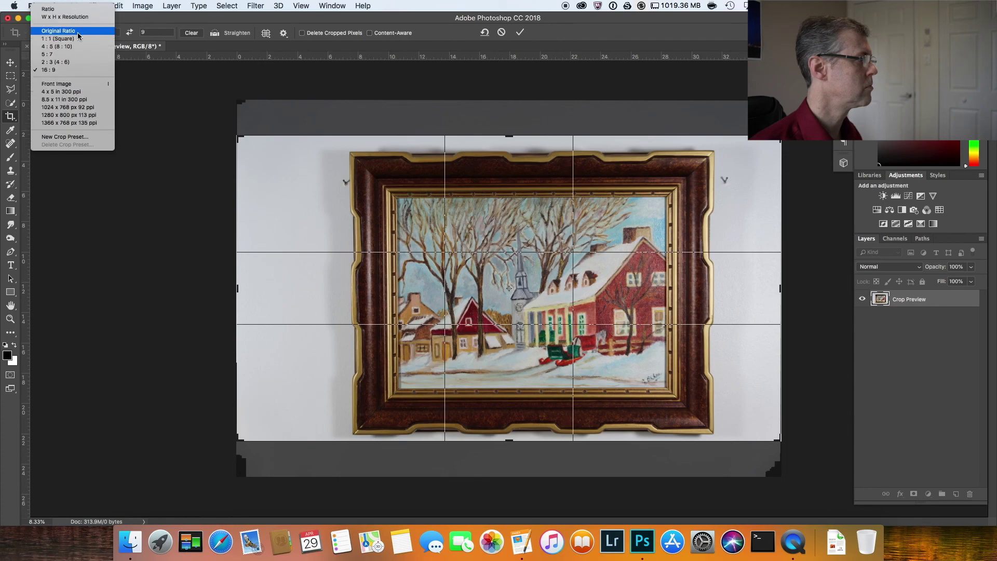
click(74, 17)
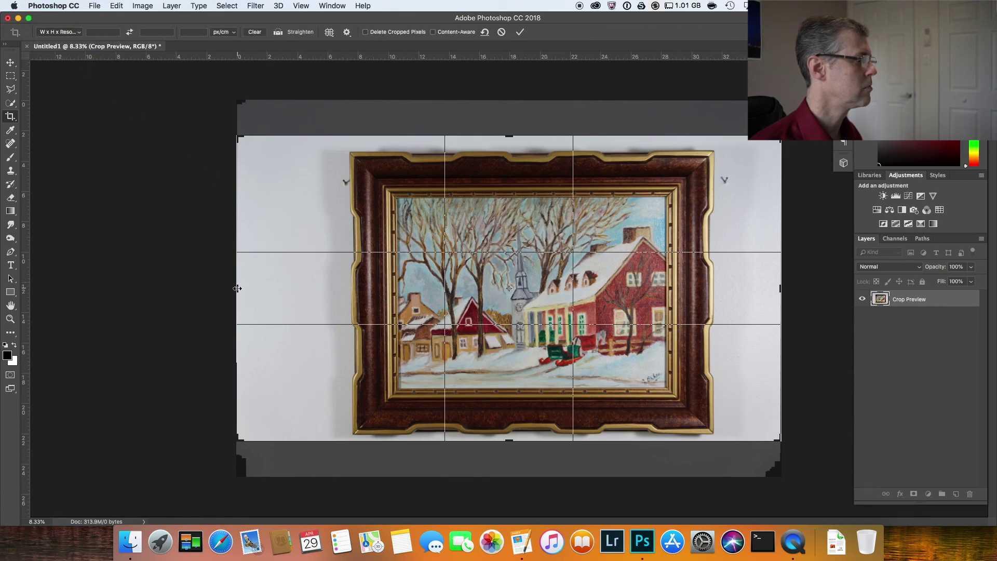
drag(237, 289, 290, 289)
drag(507, 133, 508, 141)
key(super+r)
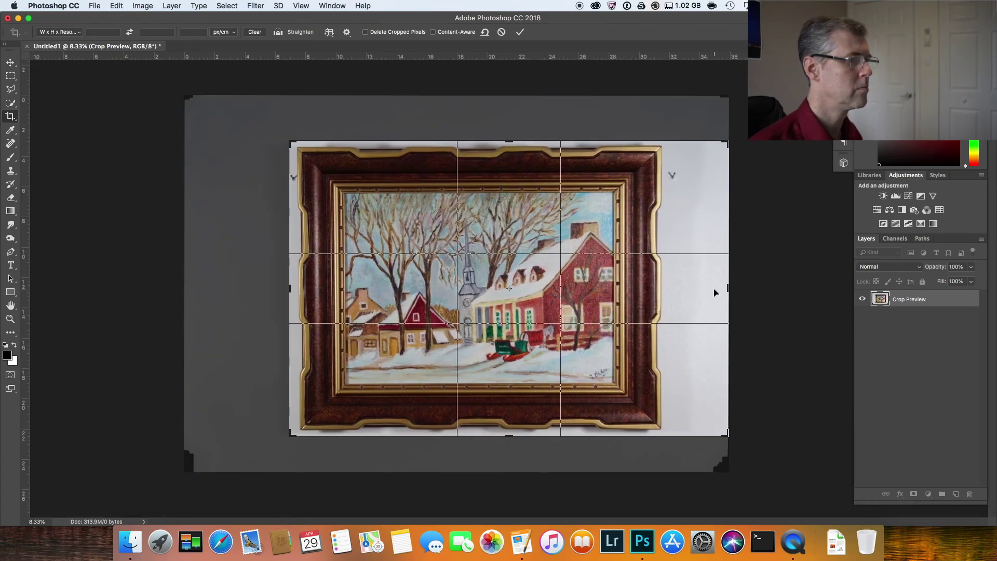
drag(728, 287, 696, 288)
drag(508, 434, 508, 431)
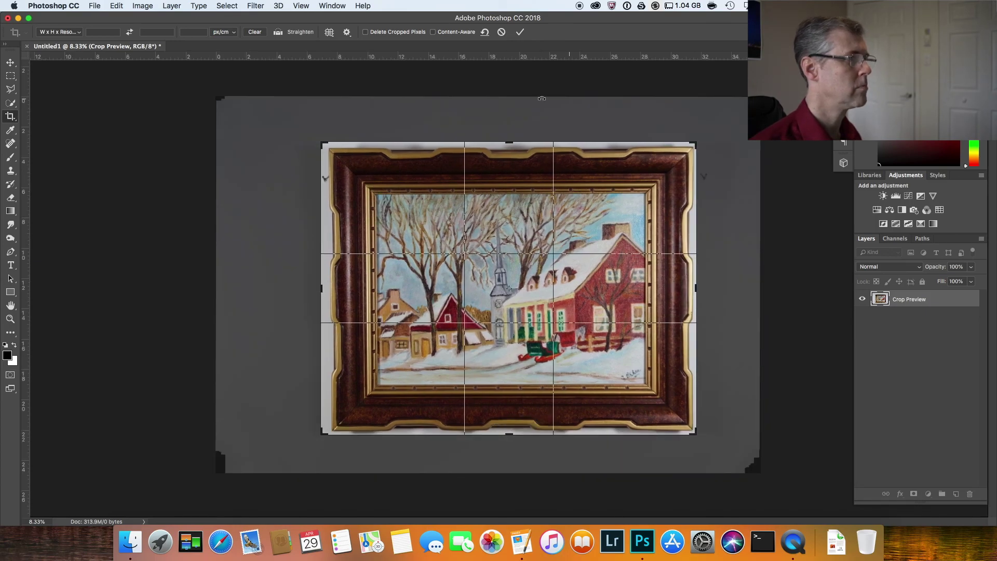
click(521, 32)
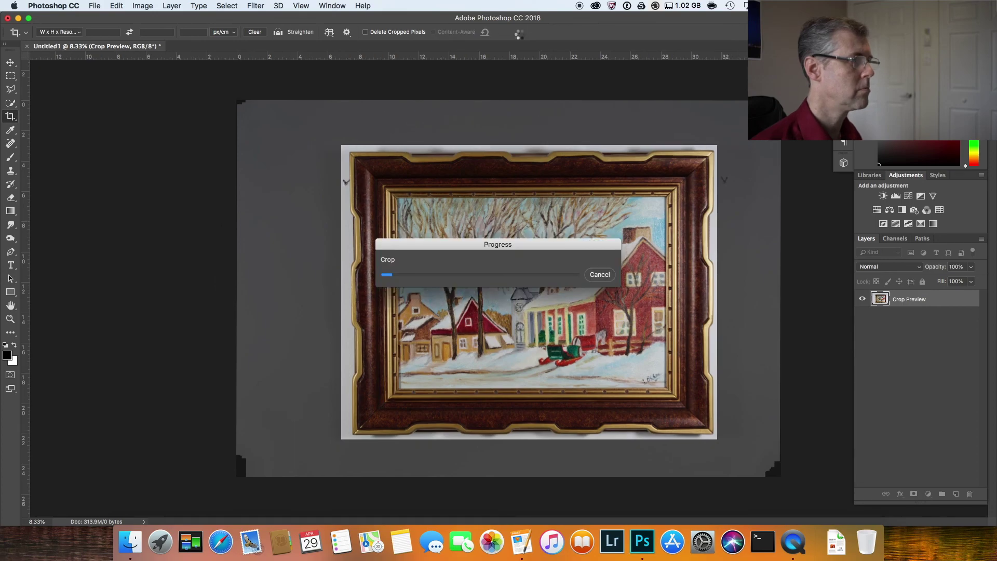